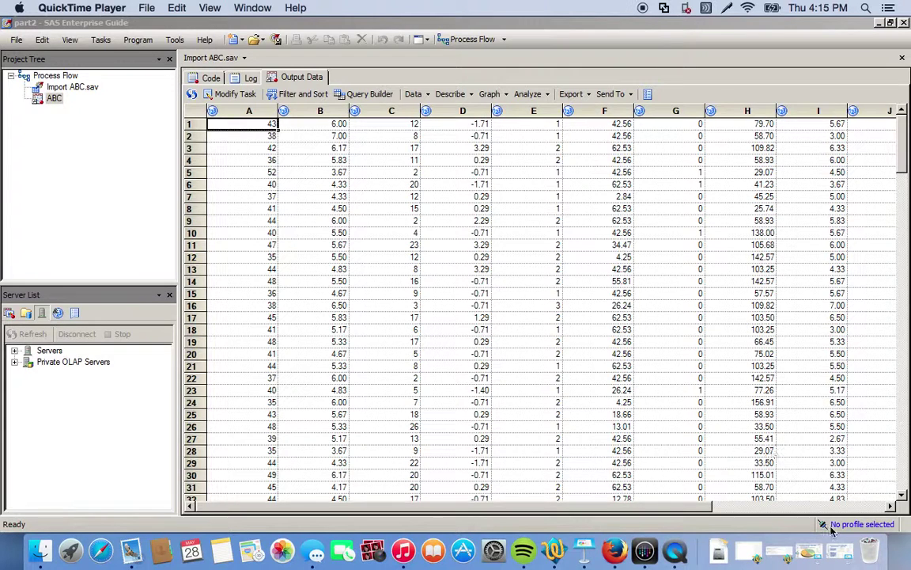
Step: Scroll the ABC grid across columns A to L, reopen ABC, and list its Describe analyses
{"action": "left_click", "coordinate": [857, 507]}
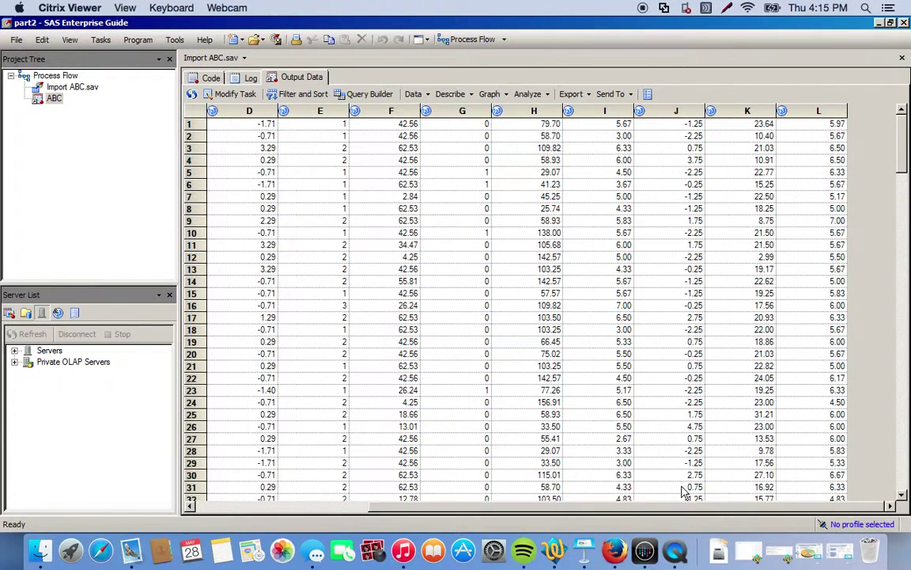
{"action": "left_click", "coordinate": [343, 507]}
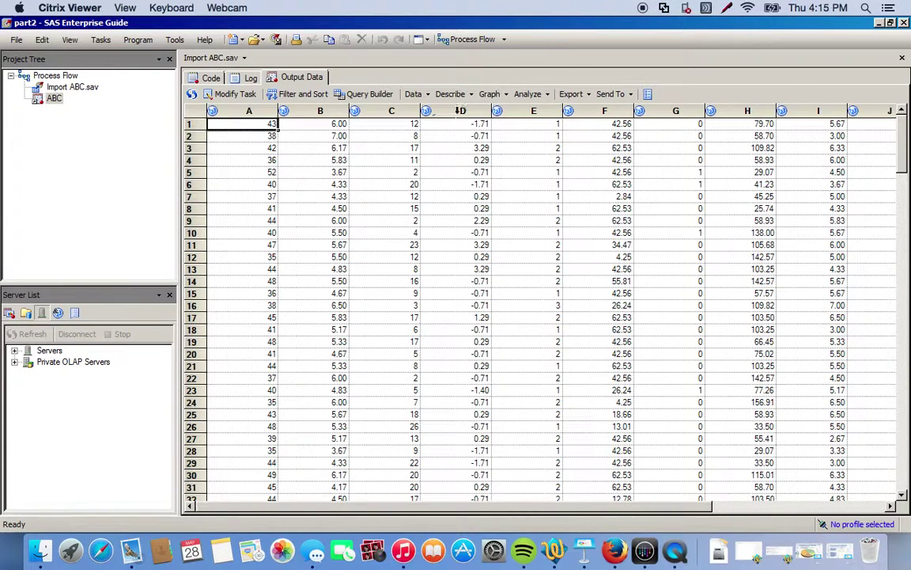
{"action": "left_click", "coordinate": [891, 507]}
{"action": "left_click", "coordinate": [891, 507]}
{"action": "left_click", "coordinate": [891, 507]}
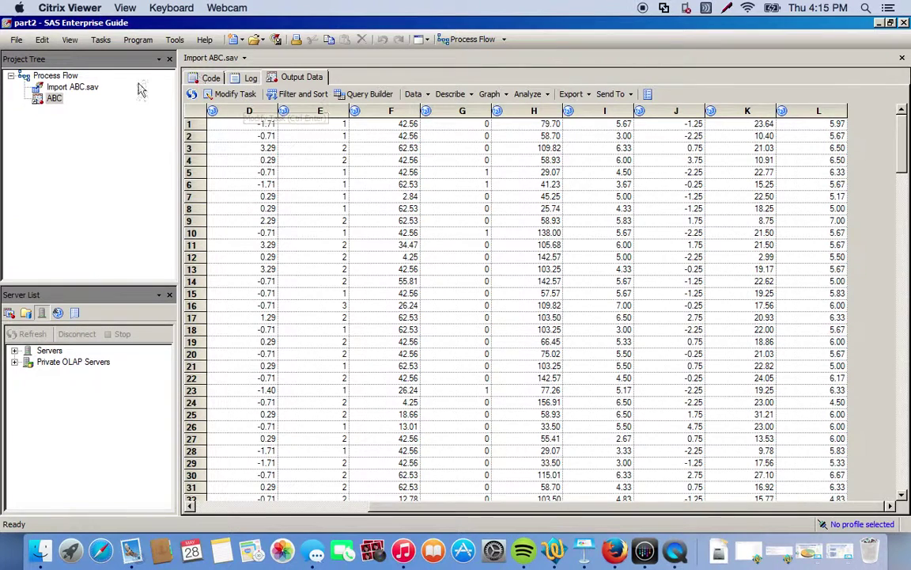
{"action": "double_click", "coordinate": [52, 97]}
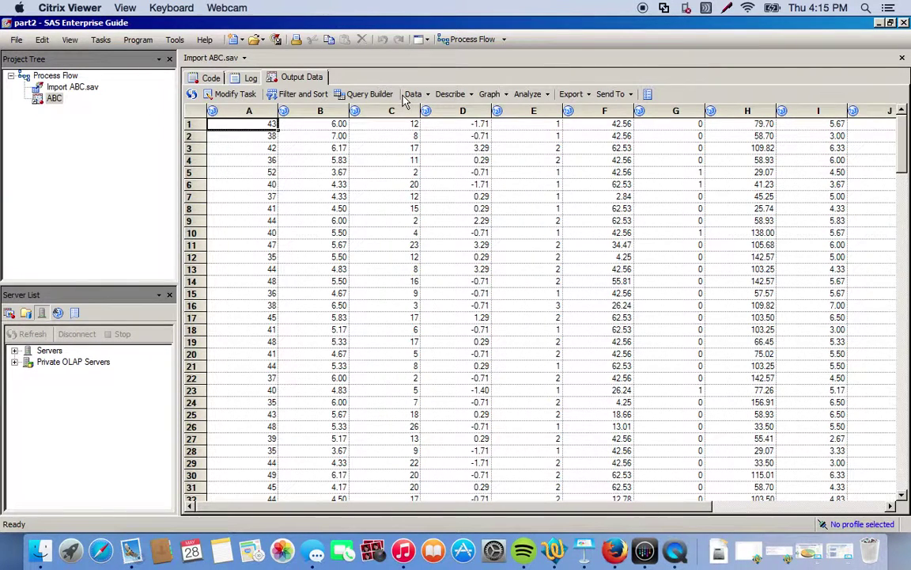
{"action": "left_click", "coordinate": [447, 95]}
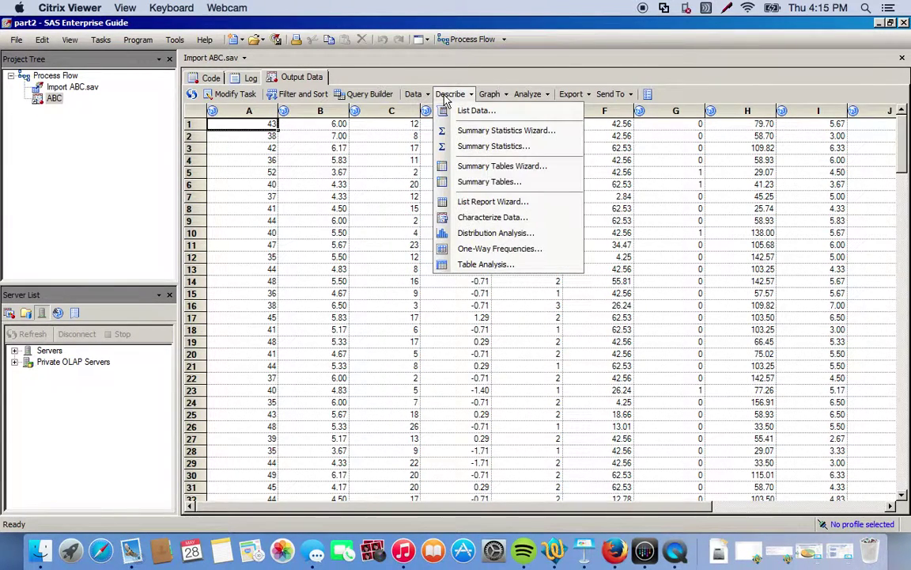
Step: Start a Distribution Analysis with D and K as the analysis variables
{"action": "left_click", "coordinate": [483, 236]}
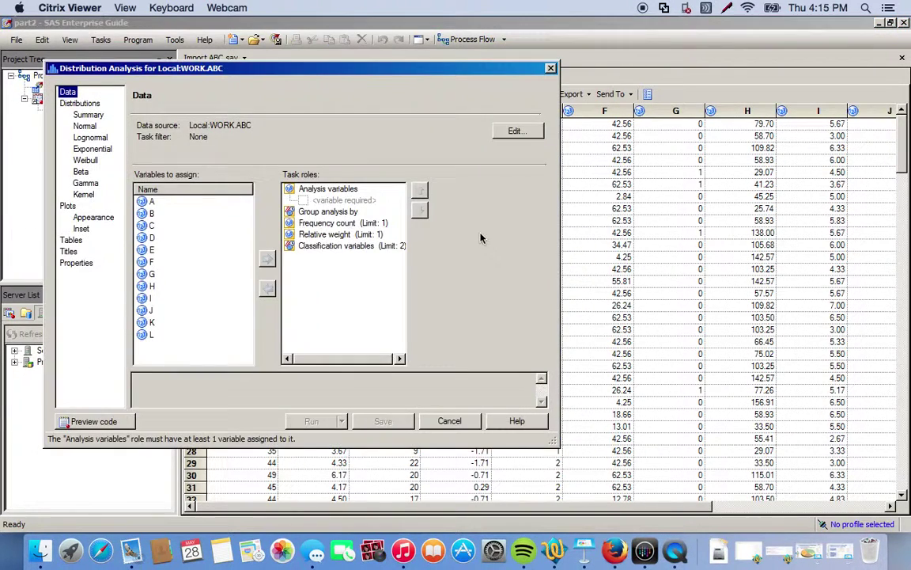
{"action": "left_click", "coordinate": [148, 238]}
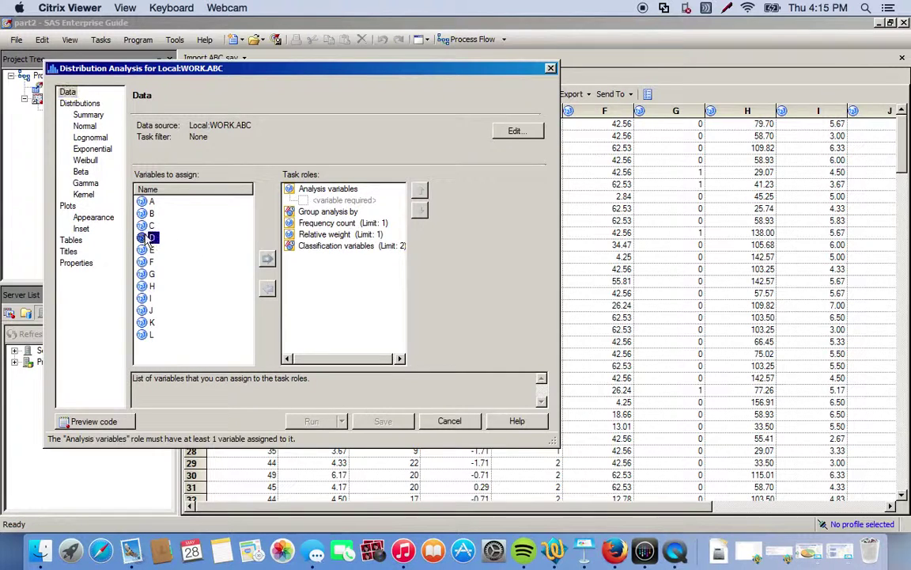
{"action": "left_click_drag", "start_coordinate": [148, 238], "coordinate": [301, 194]}
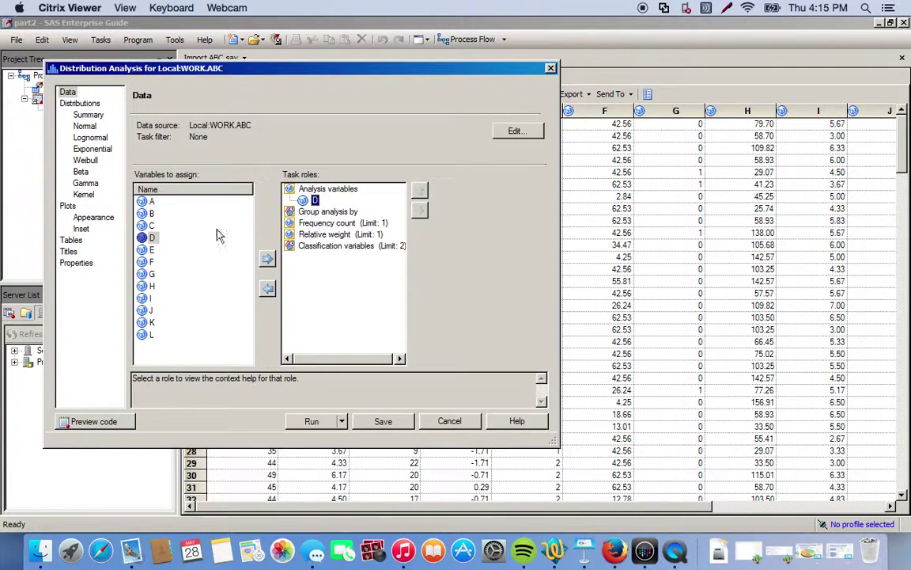
{"action": "left_click", "coordinate": [152, 322]}
{"action": "left_click_drag", "start_coordinate": [151, 322], "coordinate": [314, 208]}
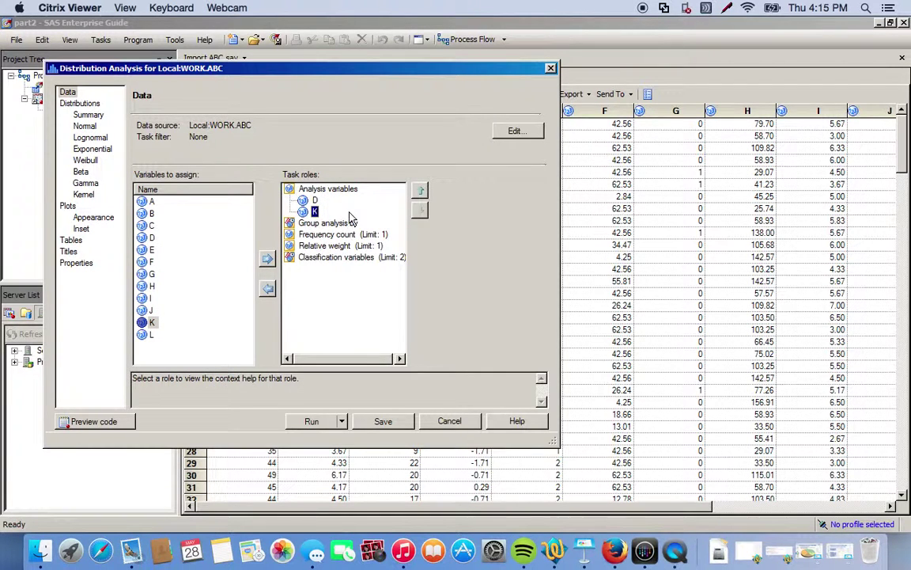
Step: Fit a Normal distribution, add Histogram and Probability Plot output, and run the analysis
{"action": "left_click", "coordinate": [77, 109]}
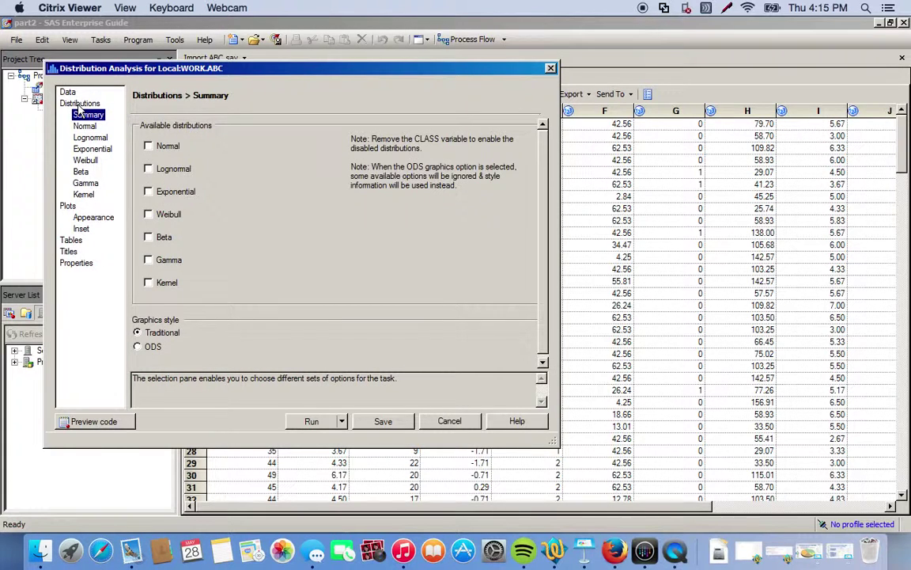
{"action": "left_click", "coordinate": [149, 147]}
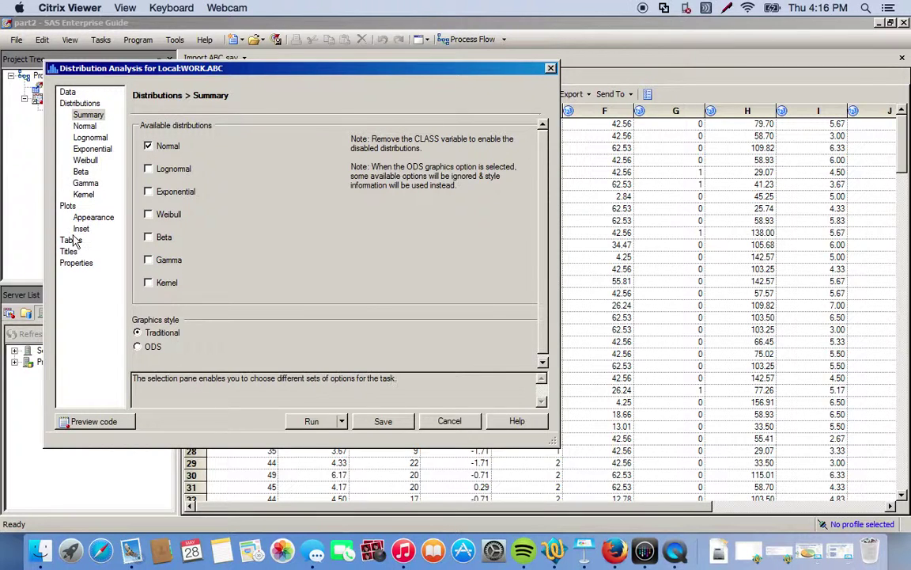
{"action": "left_click", "coordinate": [68, 207]}
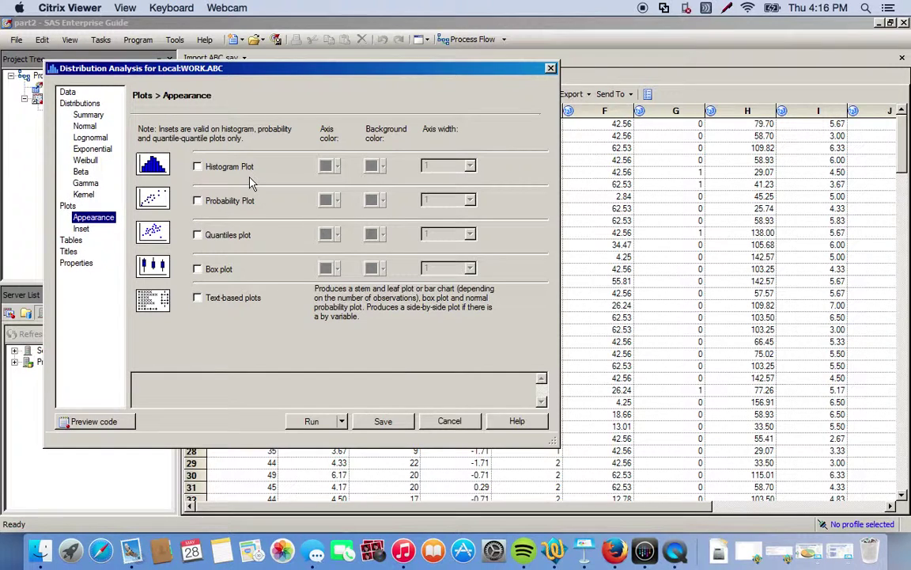
{"action": "left_click", "coordinate": [197, 166]}
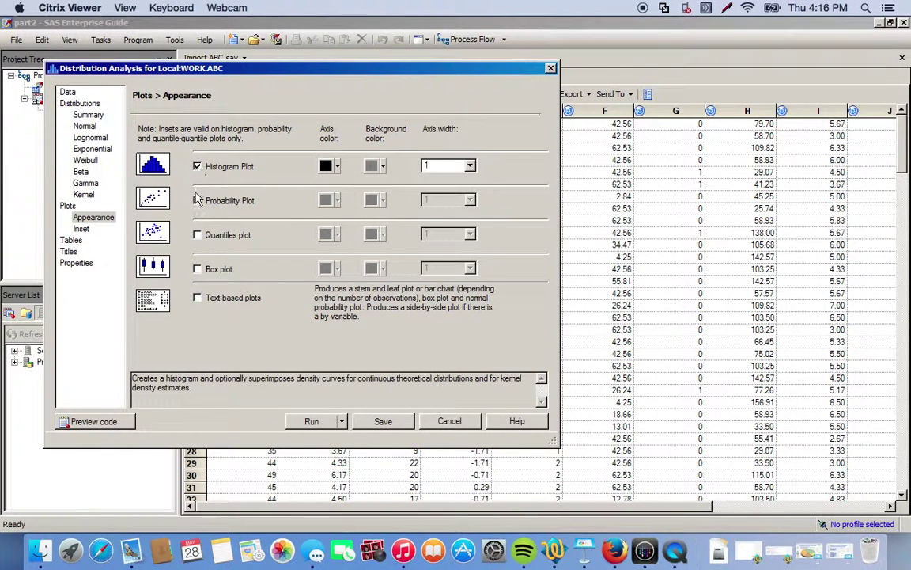
{"action": "left_click", "coordinate": [197, 200]}
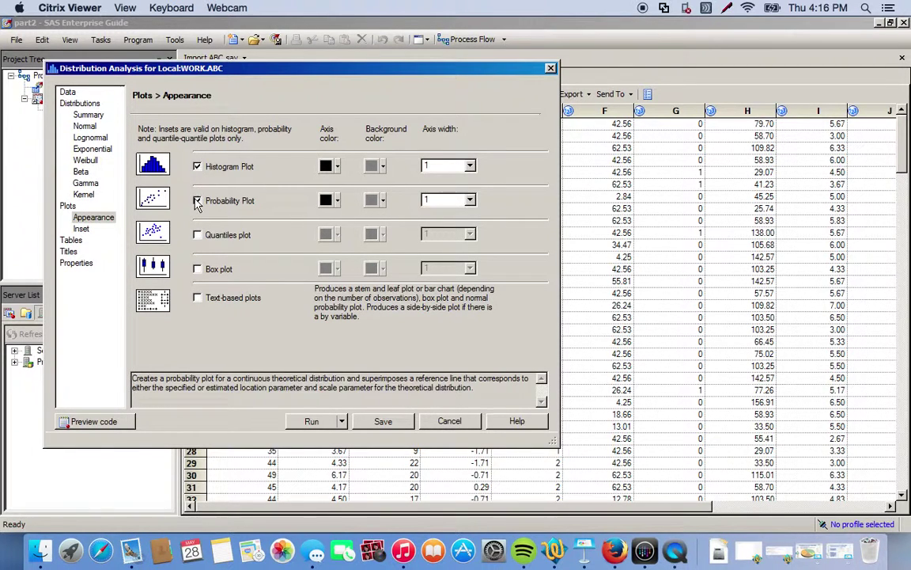
{"action": "left_click", "coordinate": [309, 420]}
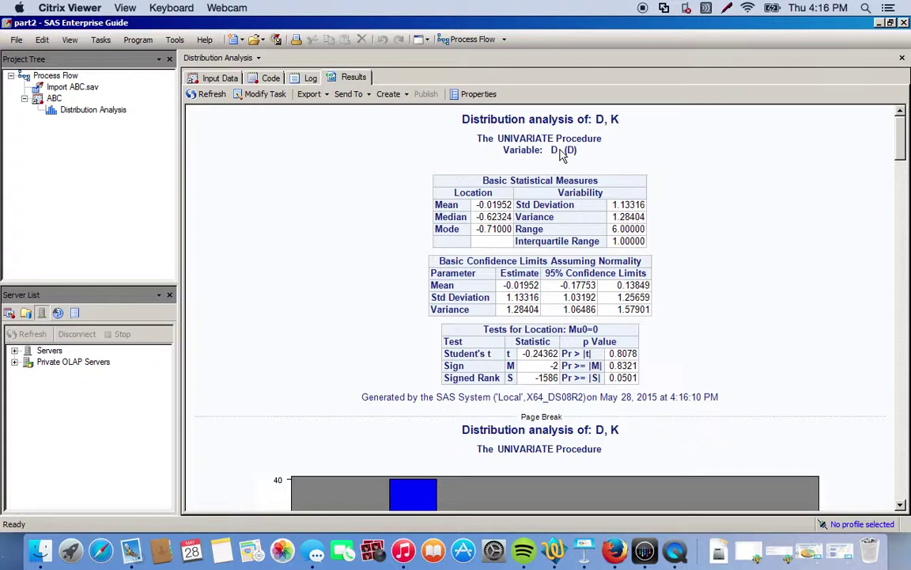
Step: Scroll through D's histogram and goodness-of-fit tables down to its normal probability plot
{"action": "left_click_drag", "start_coordinate": [903, 126], "coordinate": [903, 183]}
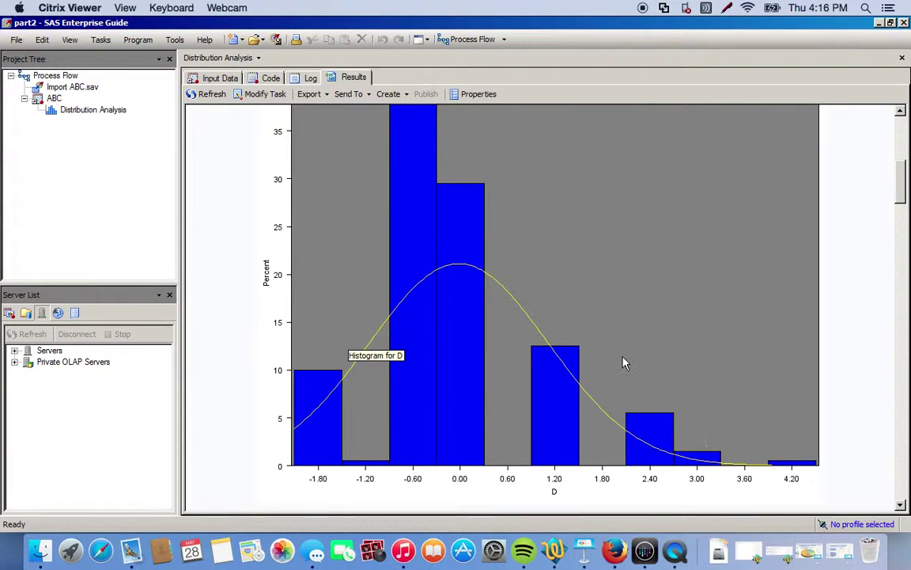
{"action": "left_click", "coordinate": [465, 222]}
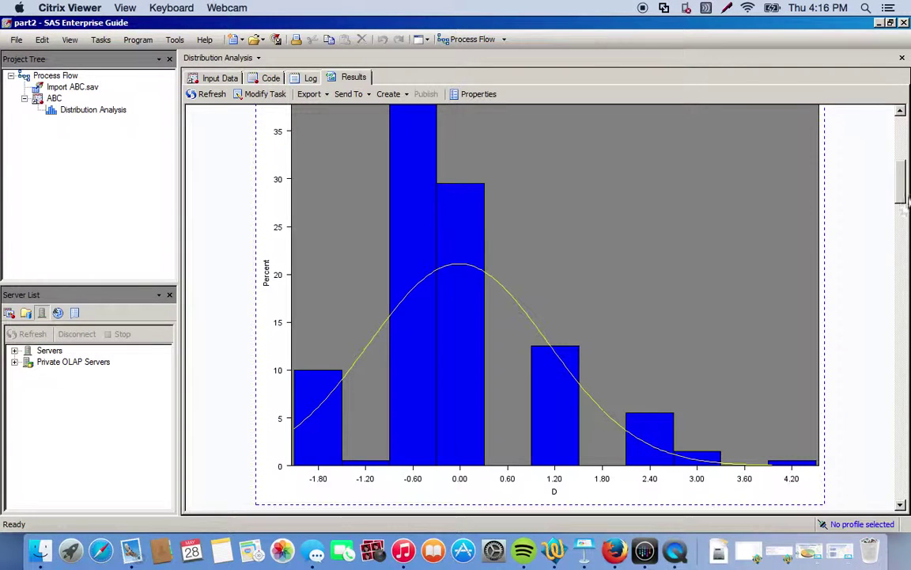
{"action": "left_click_drag", "start_coordinate": [906, 198], "coordinate": [902, 246]}
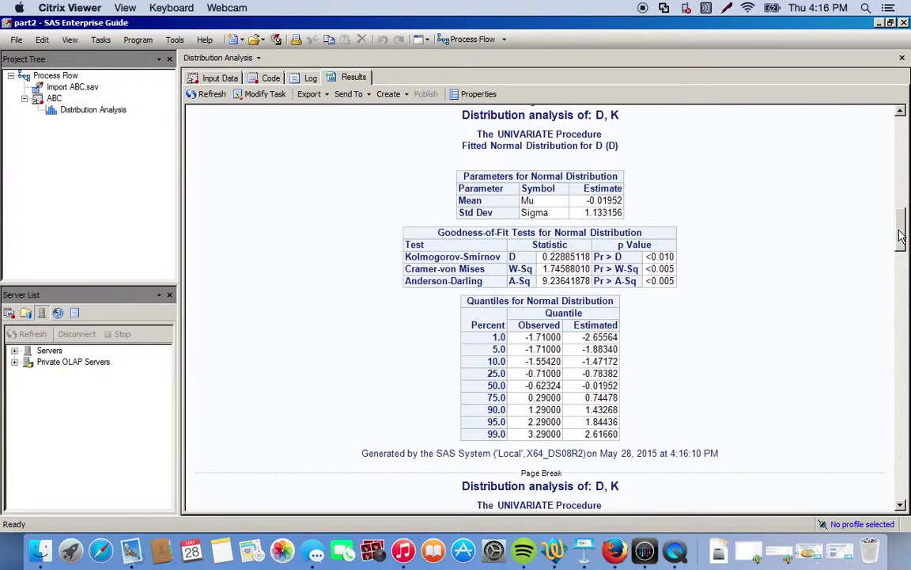
{"action": "left_click_drag", "start_coordinate": [900, 236], "coordinate": [903, 287]}
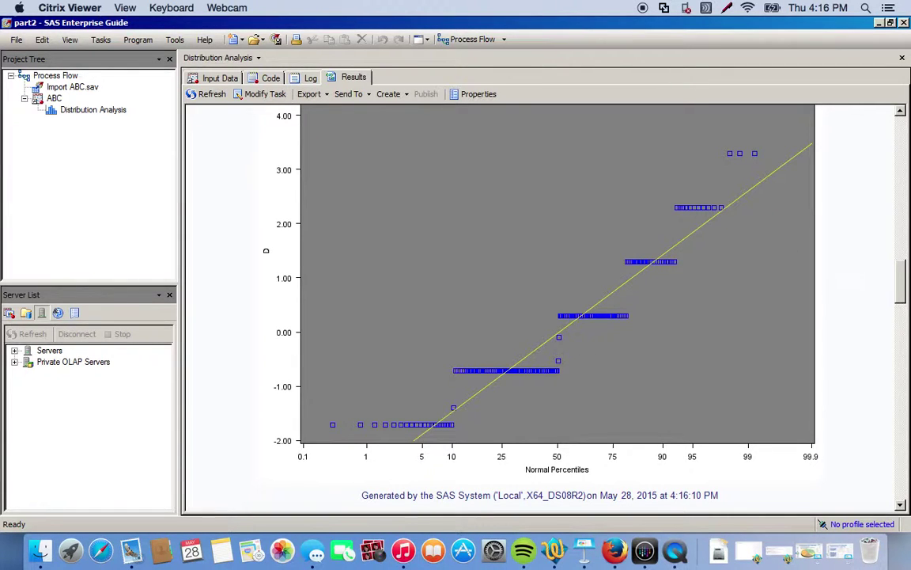
{"action": "left_click_drag", "start_coordinate": [903, 291], "coordinate": [902, 294]}
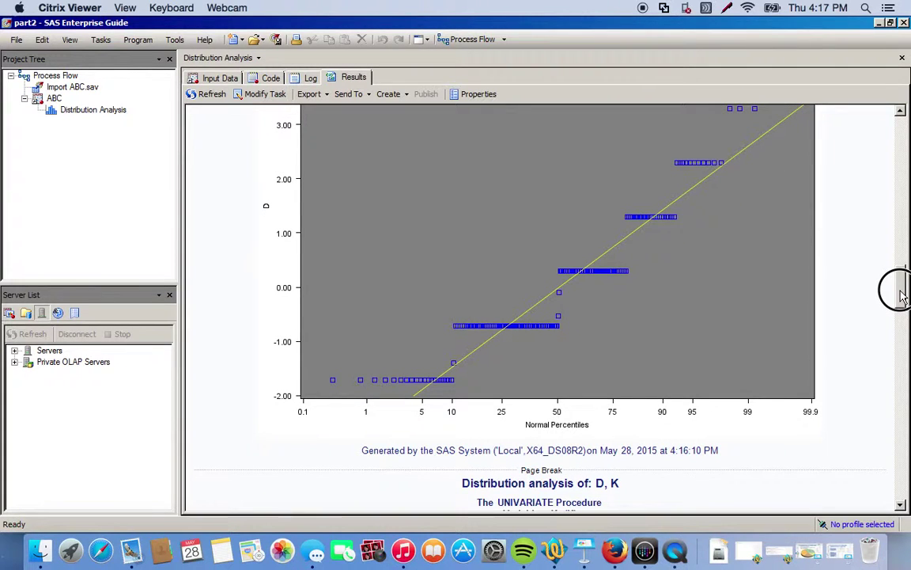
{"action": "left_click_drag", "start_coordinate": [903, 295], "coordinate": [903, 380]}
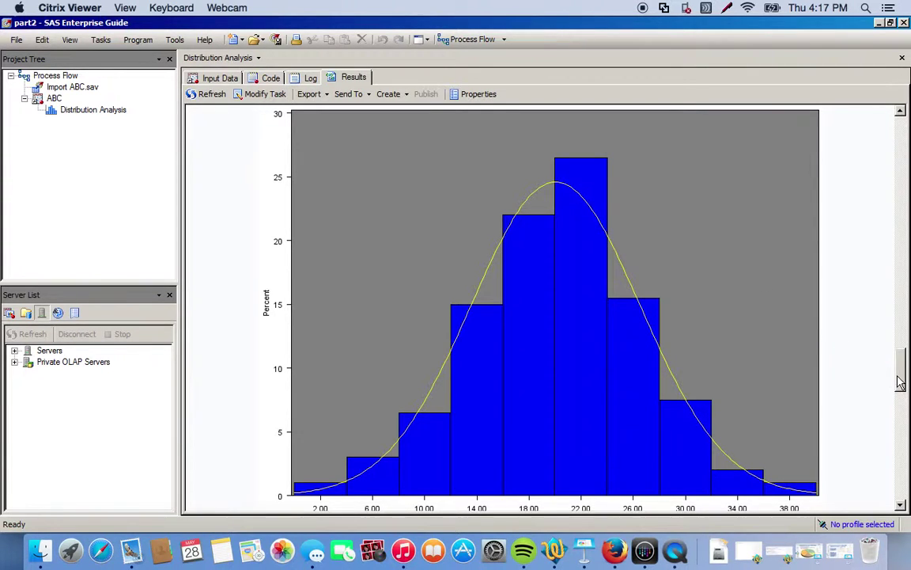
{"action": "left_click_drag", "start_coordinate": [896, 377], "coordinate": [896, 428]}
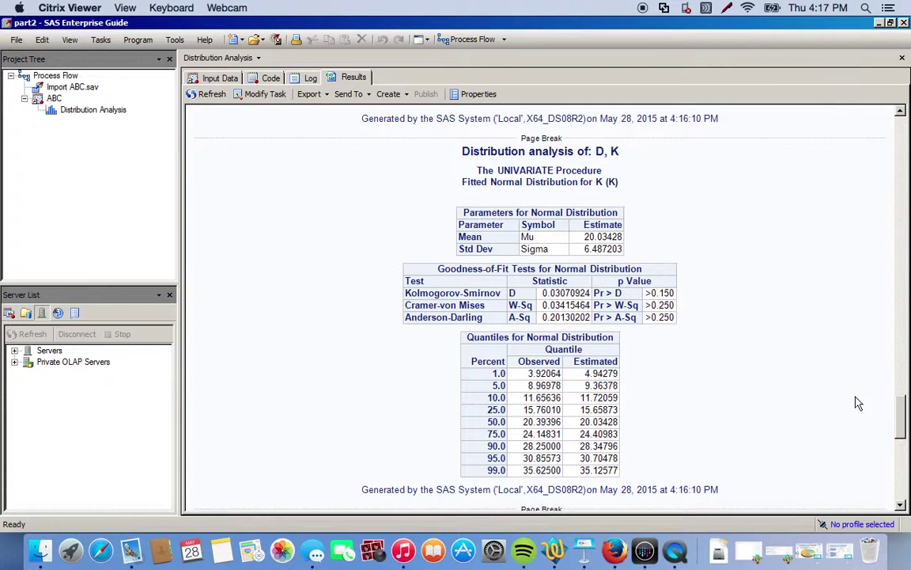
{"action": "left_click", "coordinate": [901, 413]}
{"action": "left_click_drag", "start_coordinate": [901, 413], "coordinate": [902, 470]}
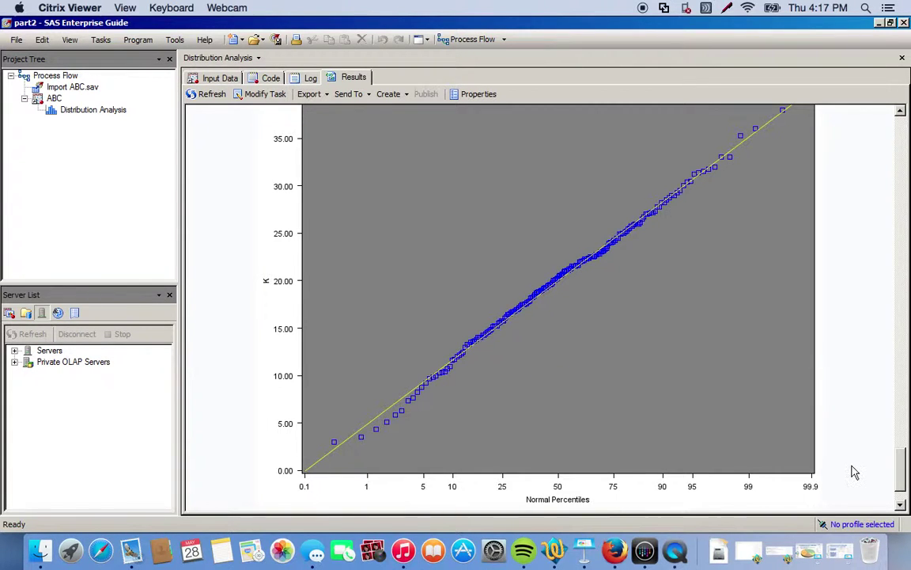
{"action": "mouse_move", "coordinate": [901, 468]}
{"action": "left_mouse_down"}
{"action": "mouse_move", "coordinate": [902, 482]}
{"action": "mouse_move", "coordinate": [905, 400]}
{"action": "mouse_move", "coordinate": [906, 461]}
{"action": "left_mouse_up"}
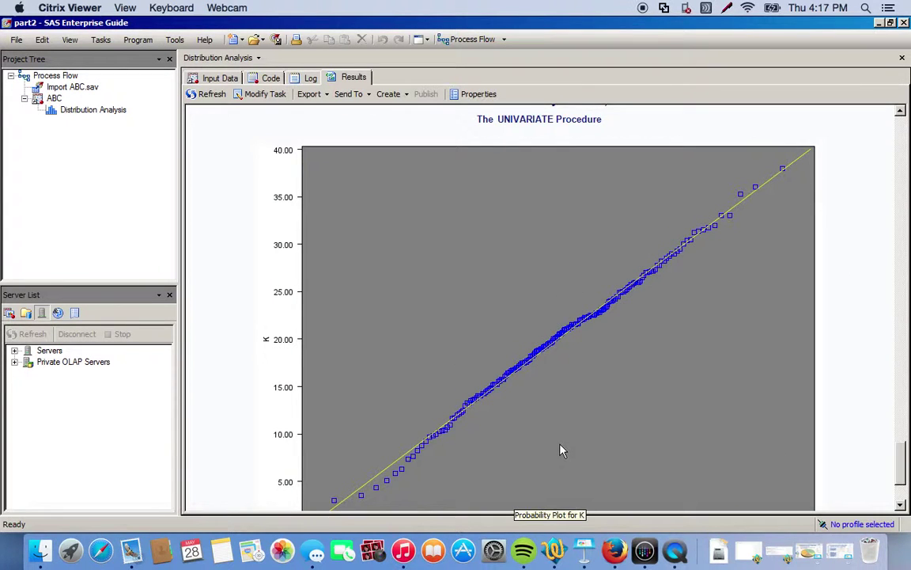
{"action": "left_click_drag", "start_coordinate": [904, 456], "coordinate": [901, 428]}
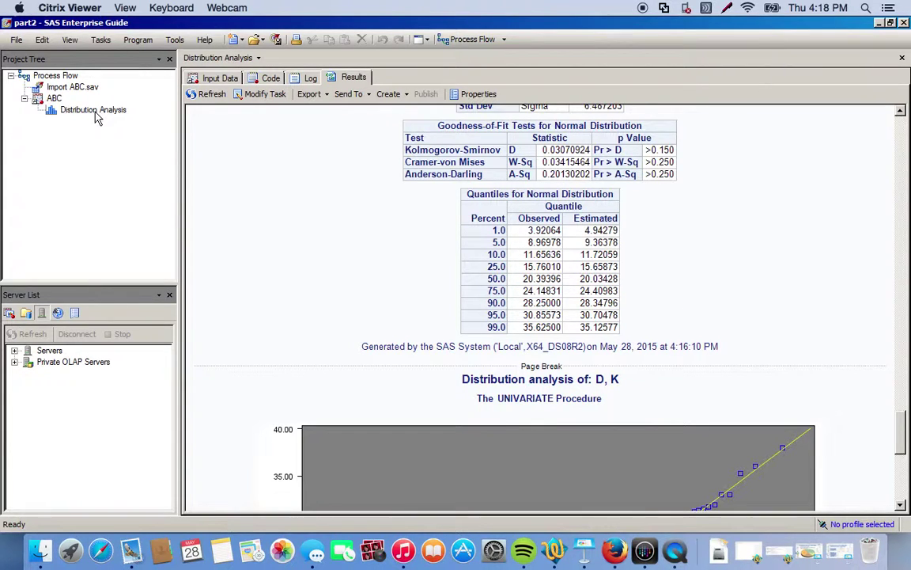
{"action": "double_click", "coordinate": [54, 98]}
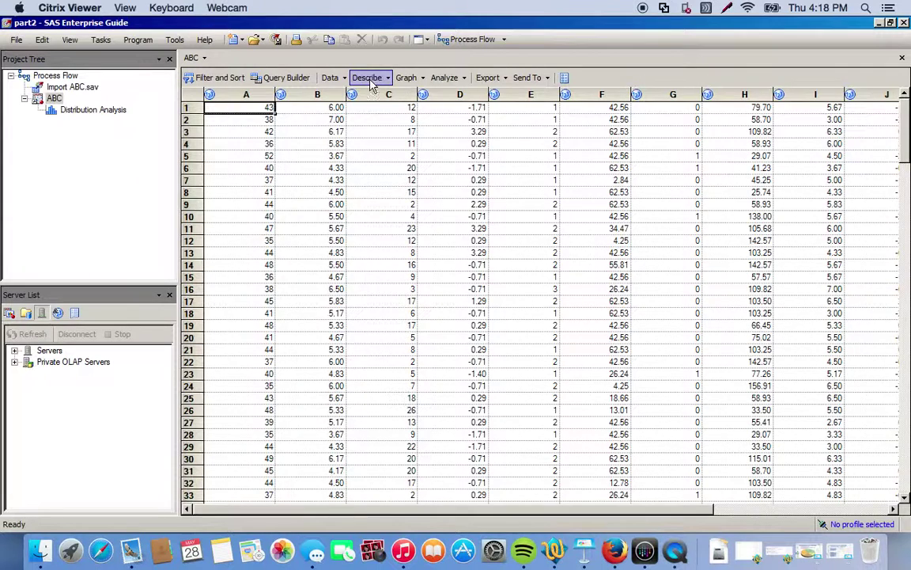
Step: Start a Line Plot task for ABC using Scatter Plot with Regression Line
{"action": "left_click", "coordinate": [410, 80]}
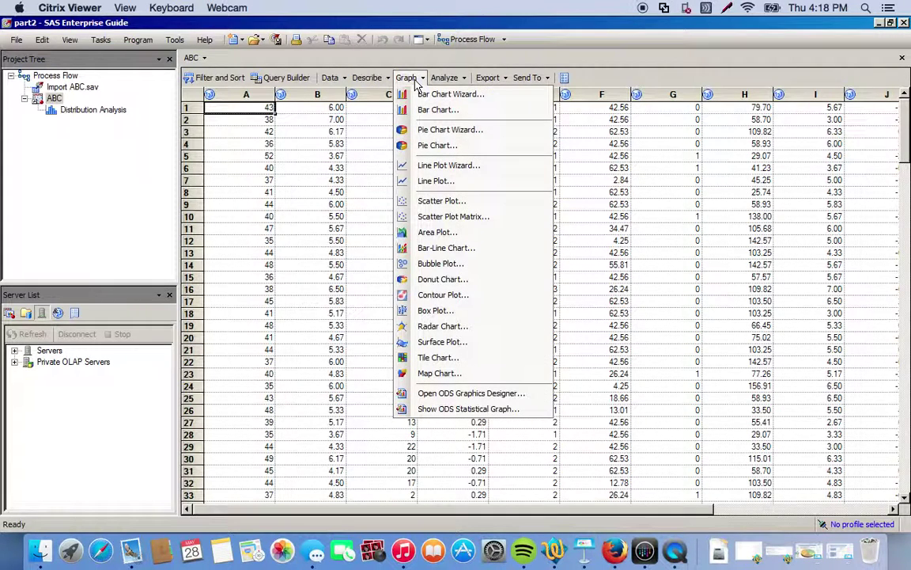
{"action": "left_click", "coordinate": [437, 182]}
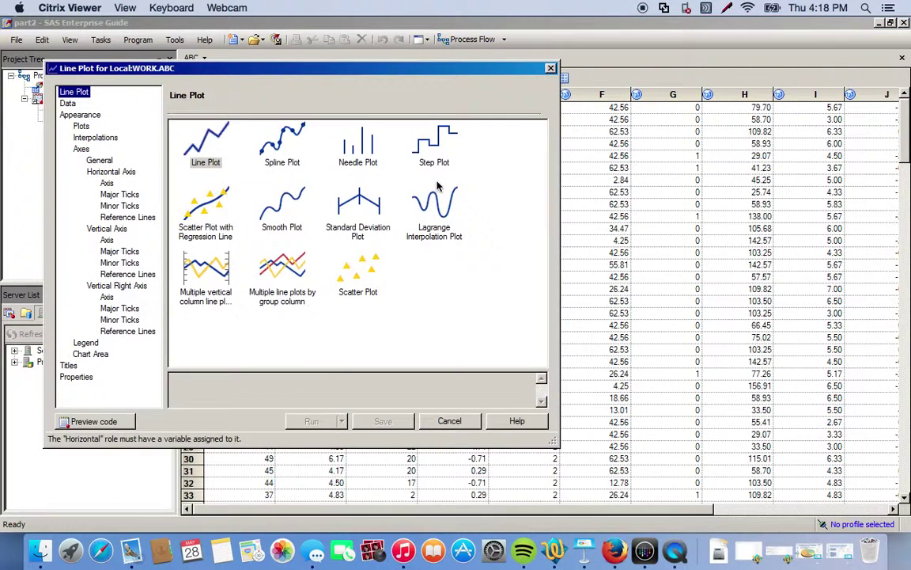
{"action": "left_click", "coordinate": [209, 228]}
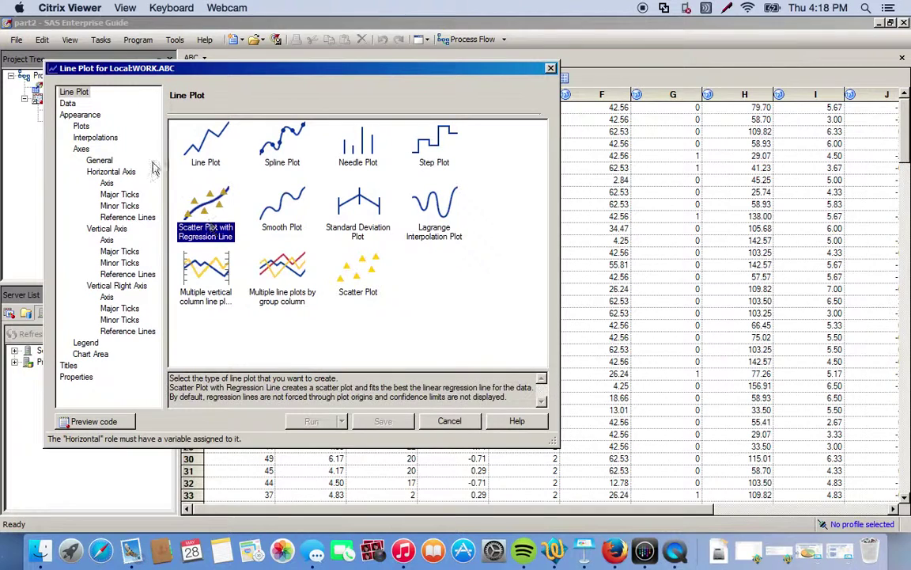
Step: Assign K to the horizontal axis and D to the vertical axis
{"action": "left_click", "coordinate": [68, 104]}
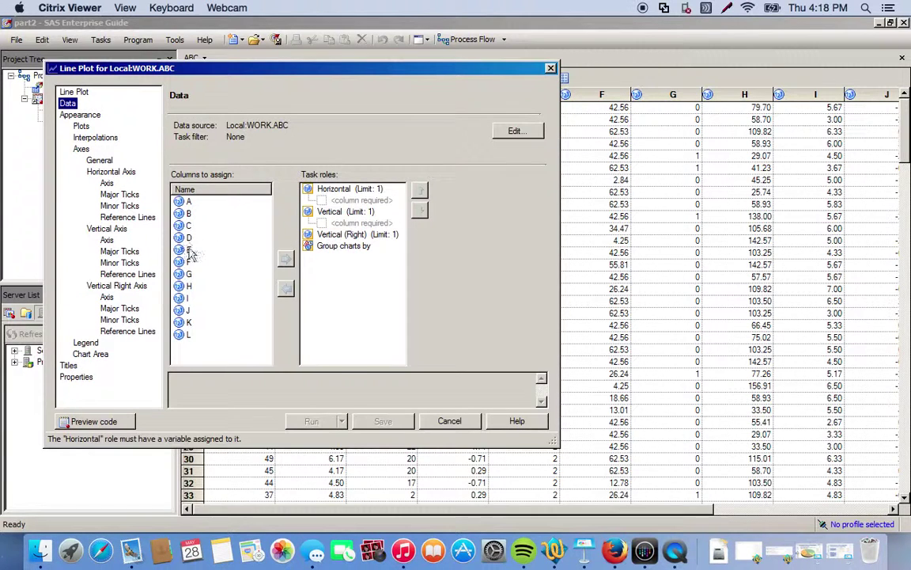
{"action": "left_click", "coordinate": [186, 325]}
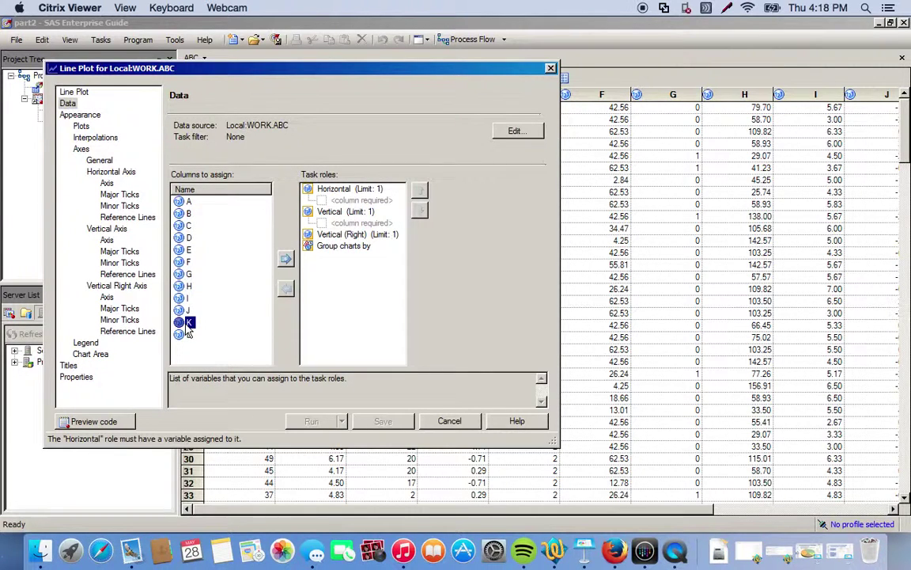
{"action": "left_click_drag", "start_coordinate": [187, 332], "coordinate": [324, 204]}
{"action": "left_click", "coordinate": [185, 238]}
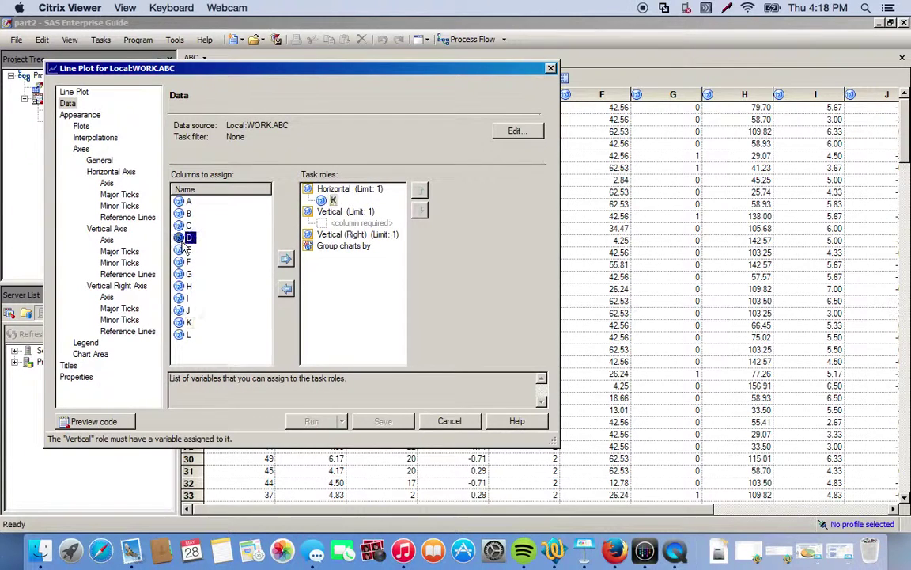
{"action": "left_click_drag", "start_coordinate": [183, 246], "coordinate": [331, 225]}
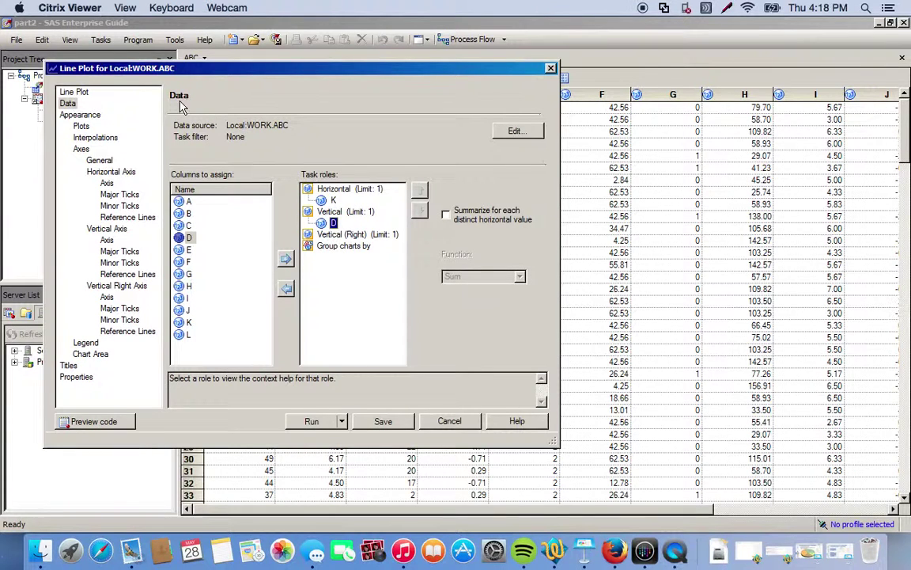
{"action": "left_click", "coordinate": [77, 124]}
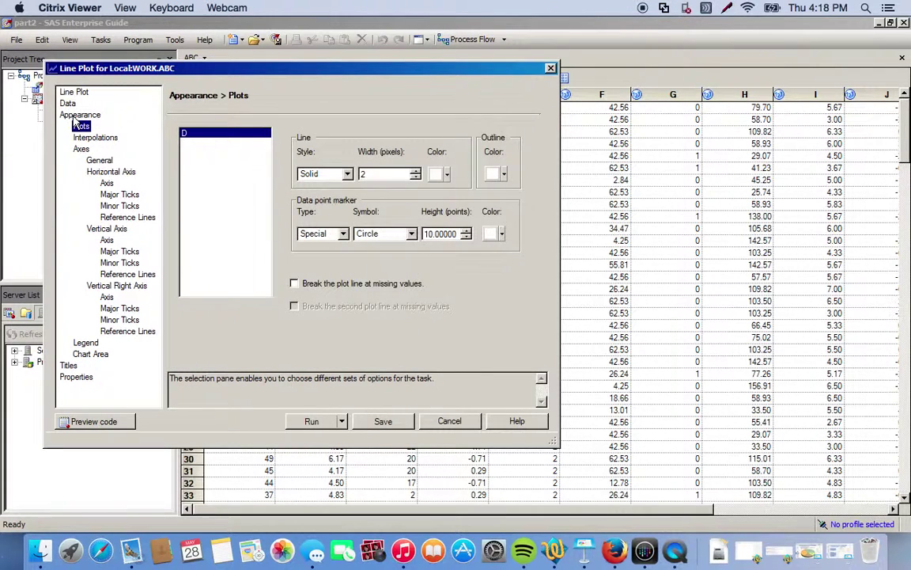
Step: Run the plot with Quadratic regression forced through the origin and confidence limits displayed
{"action": "left_click", "coordinate": [84, 138]}
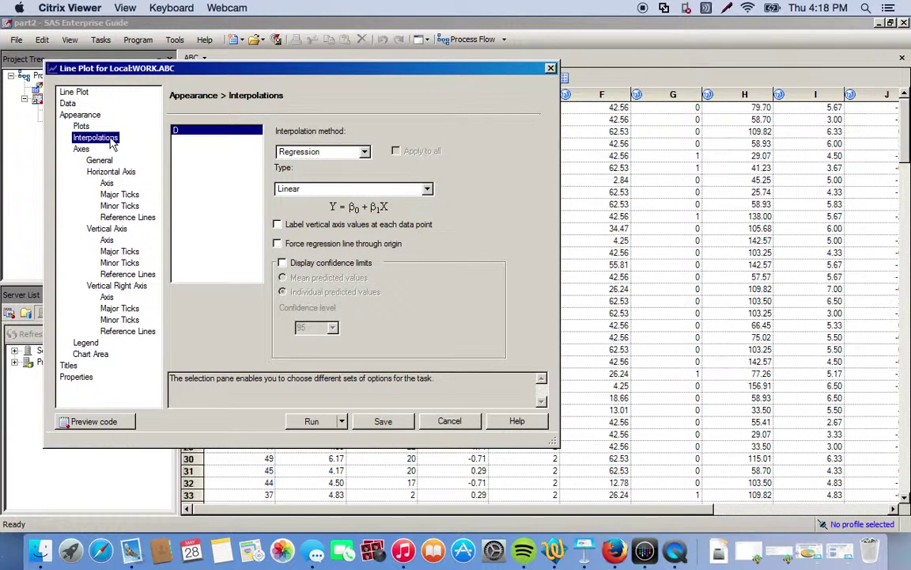
{"action": "left_click", "coordinate": [340, 151]}
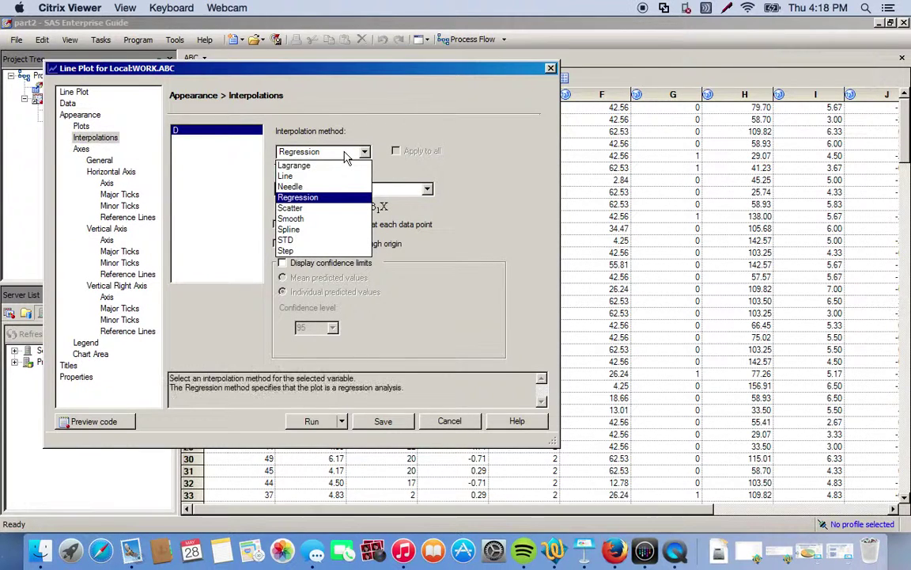
{"action": "left_click", "coordinate": [345, 155]}
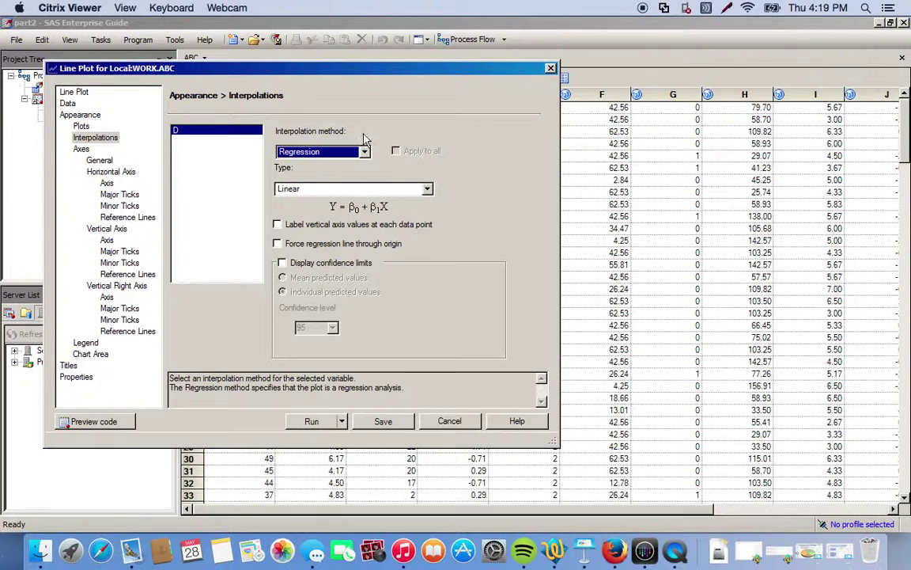
{"action": "left_click", "coordinate": [373, 188]}
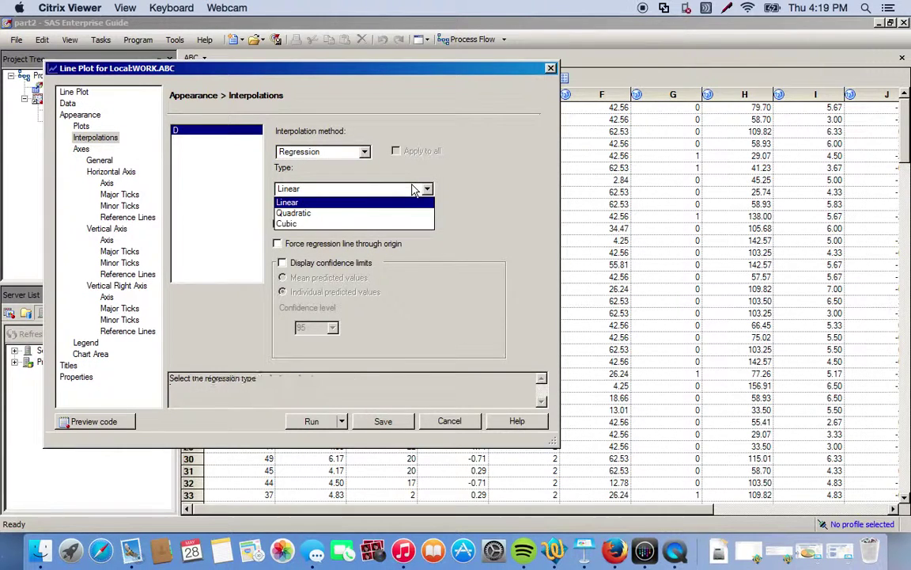
{"action": "left_click", "coordinate": [375, 214]}
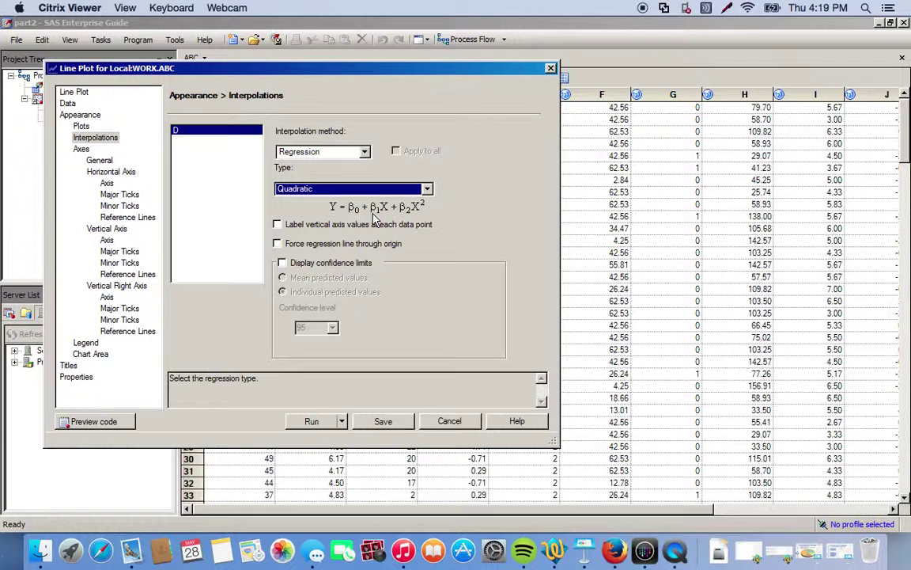
{"action": "left_click", "coordinate": [403, 190]}
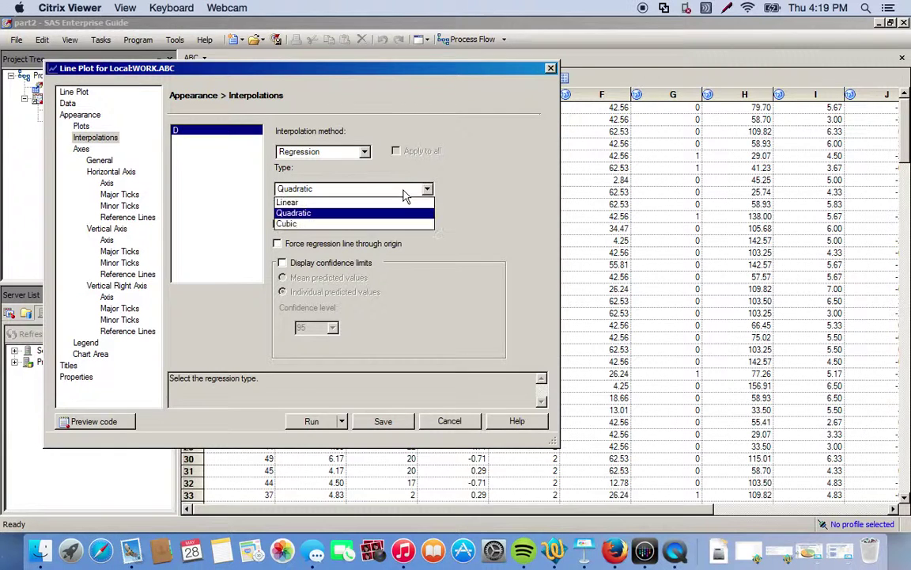
{"action": "left_click", "coordinate": [315, 213]}
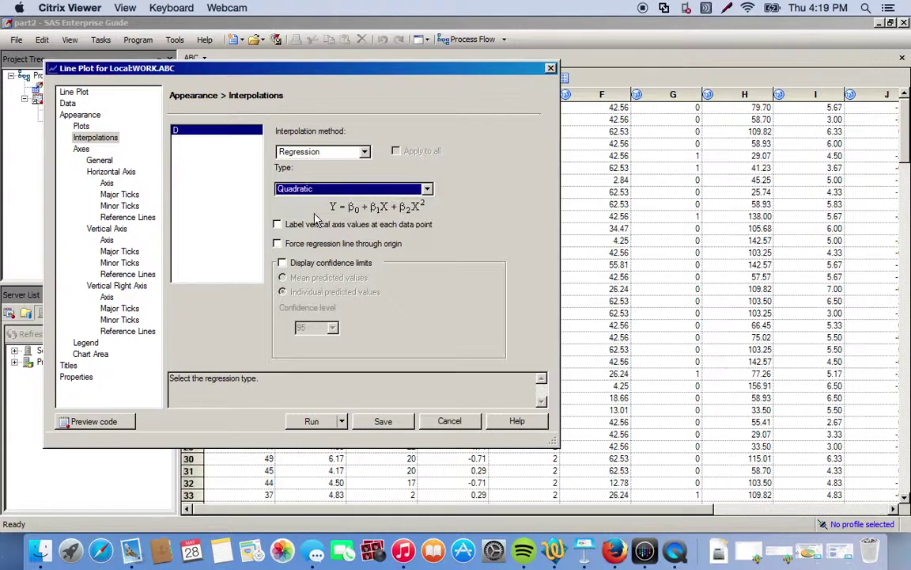
{"action": "left_click", "coordinate": [277, 244]}
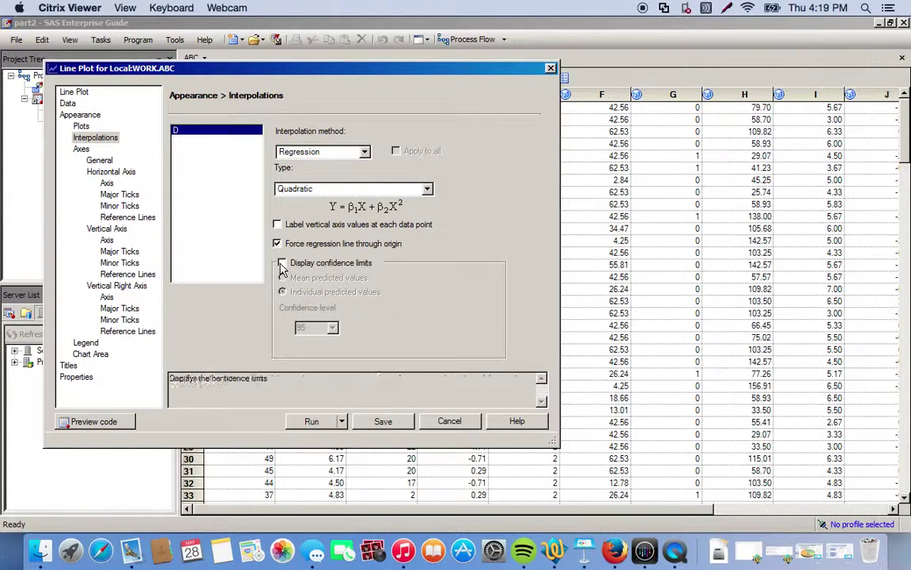
{"action": "left_click", "coordinate": [282, 264]}
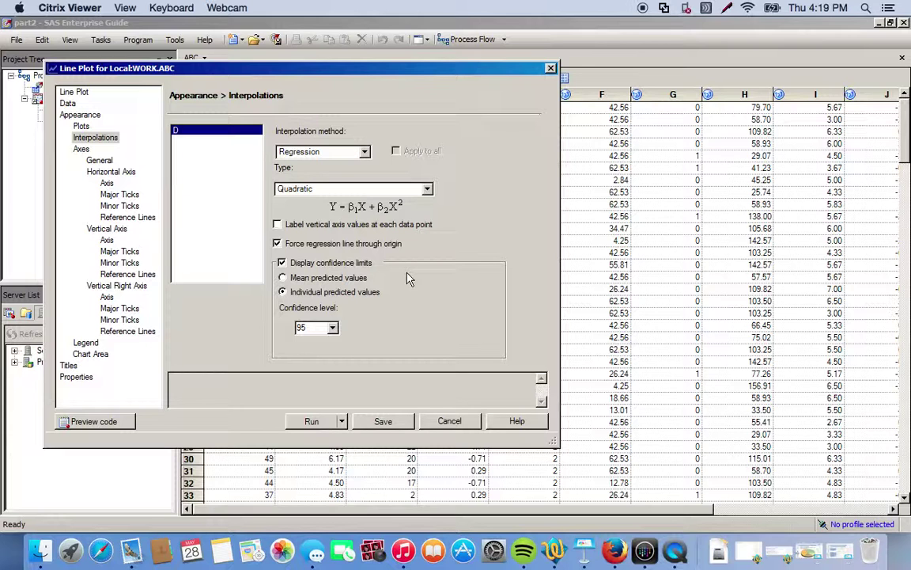
{"action": "left_click", "coordinate": [318, 423]}
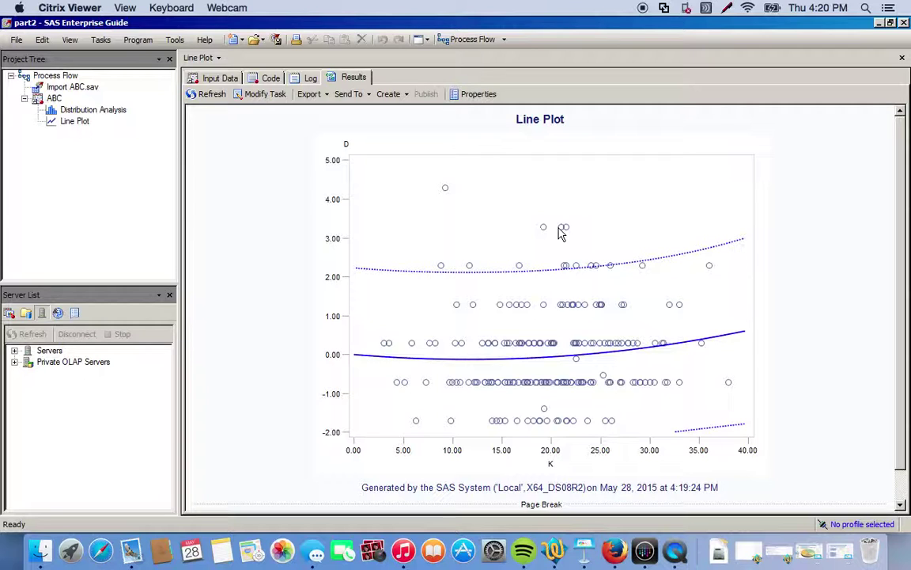
{"action": "mouse_move", "coordinate": [570, 234]}
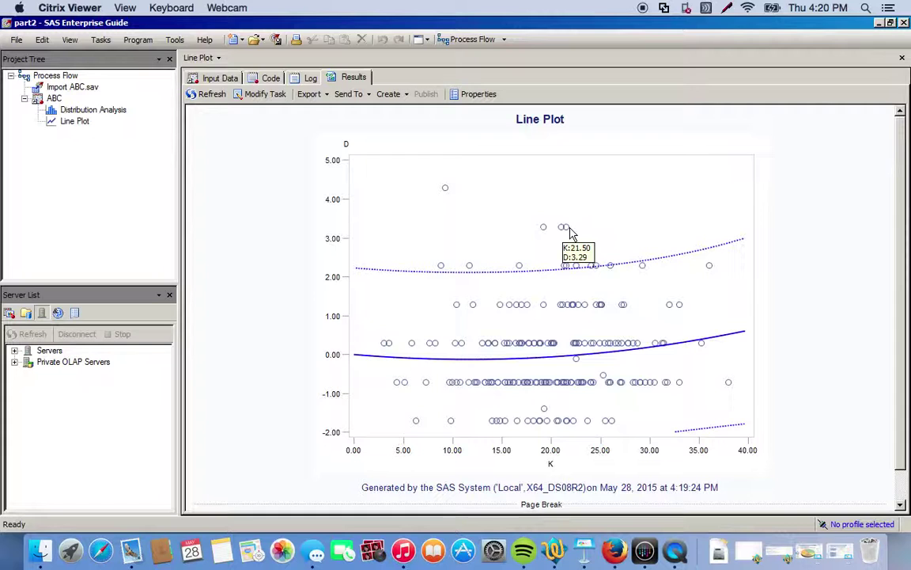